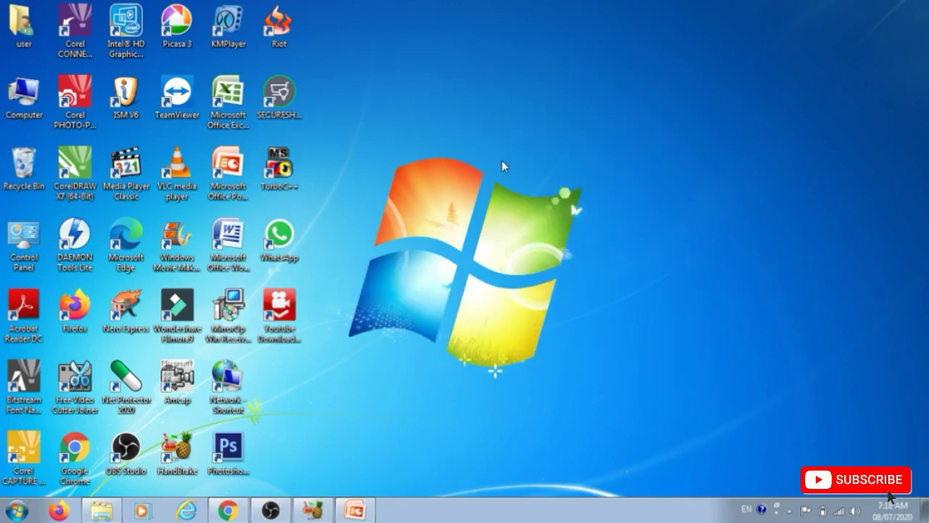
Open the Poster folder in Downloads and view the calligraphy photo IMG_20200707_142047
click(102, 511)
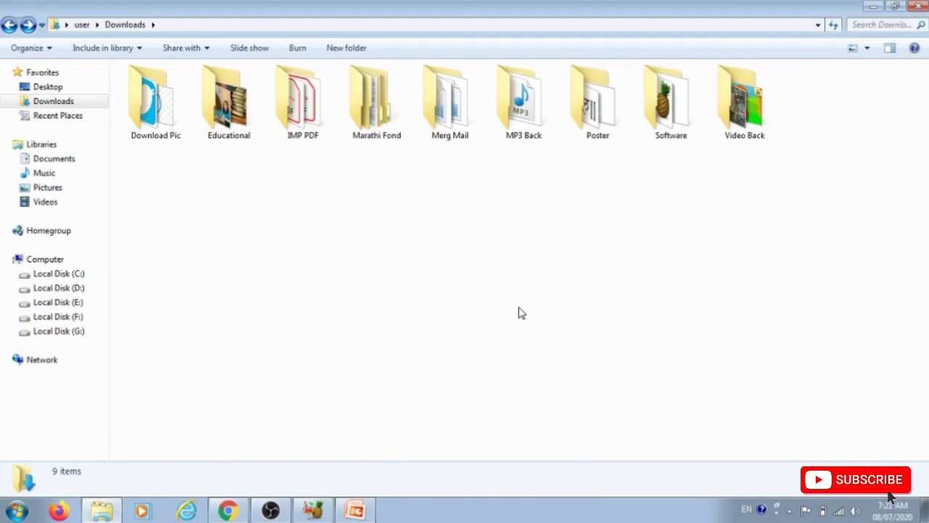
double_click(597, 115)
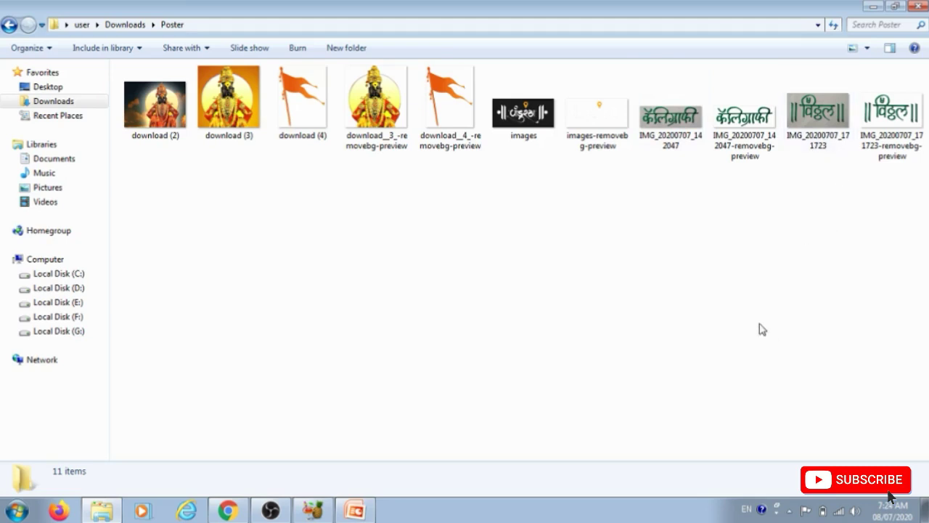
click(670, 124)
double_click(670, 125)
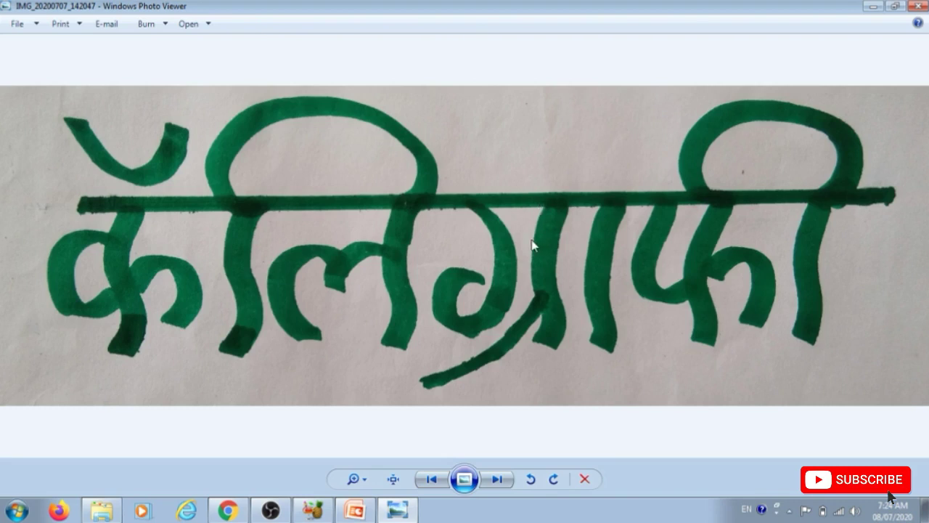
click(918, 5)
View the calligraphy photo IMG_20200707_171723, followed by another look at IMG_20200707_142047
double_click(820, 149)
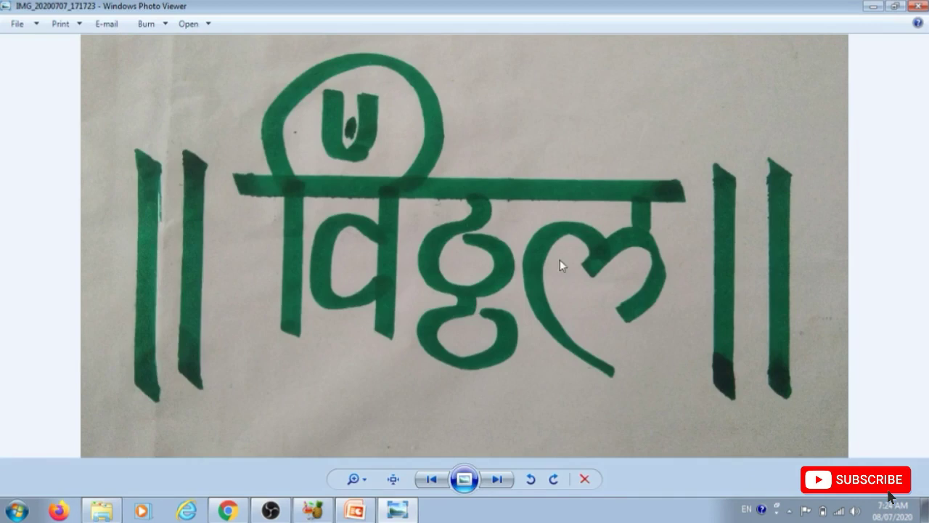
click(919, 6)
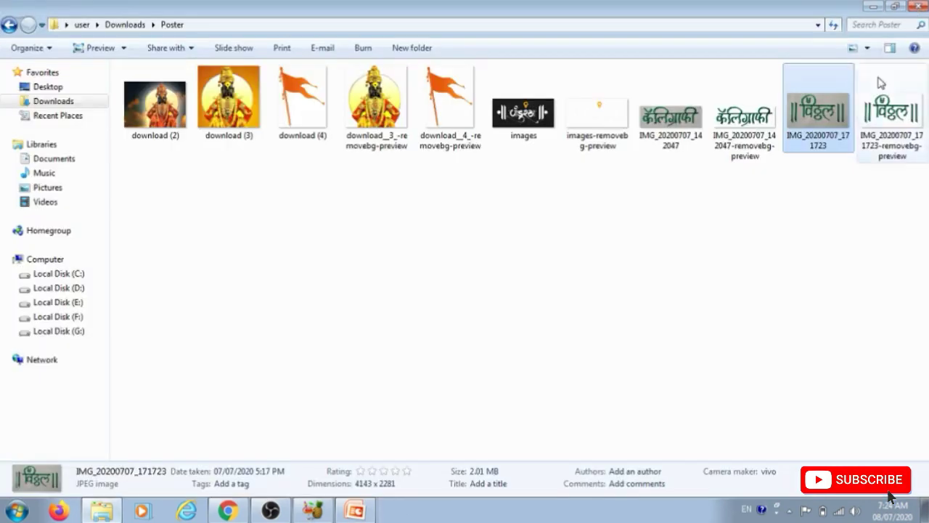
double_click(672, 119)
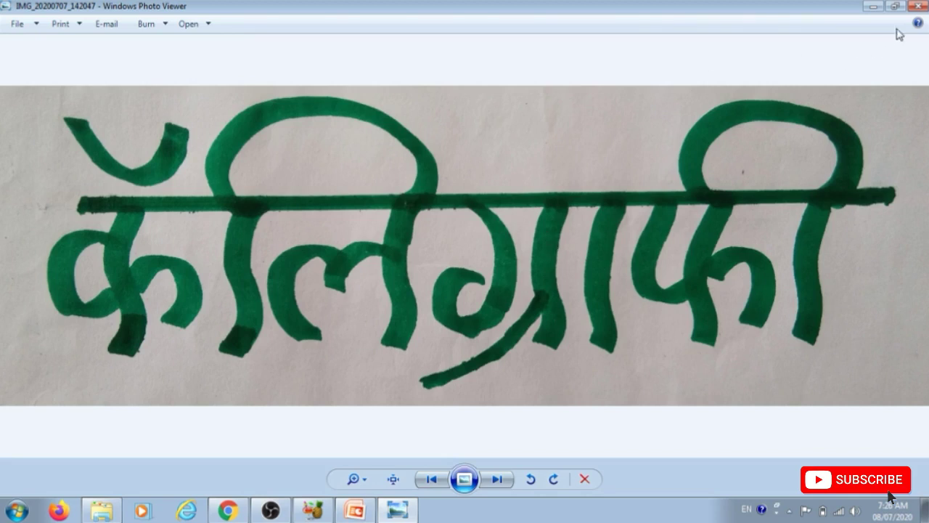
click(919, 7)
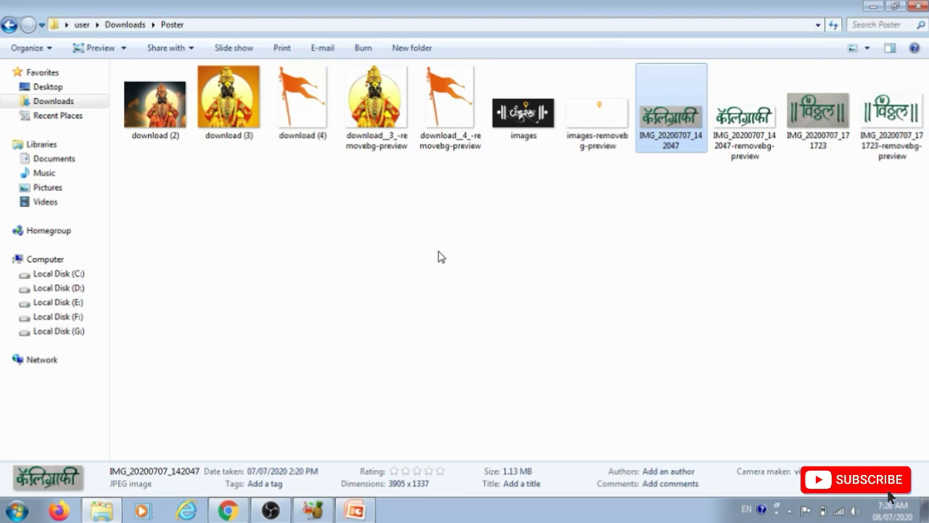
Switch to Google Chrome and open the website removebg.com
click(232, 512)
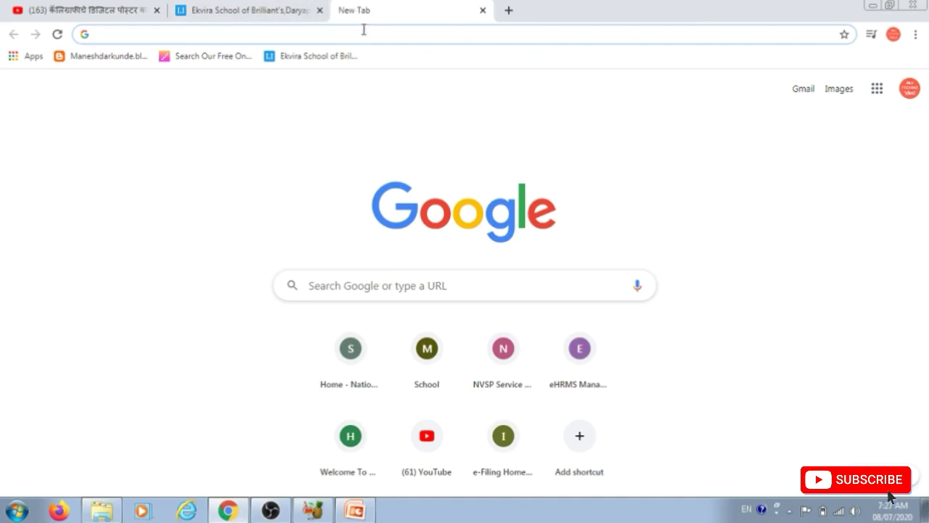
click(239, 35)
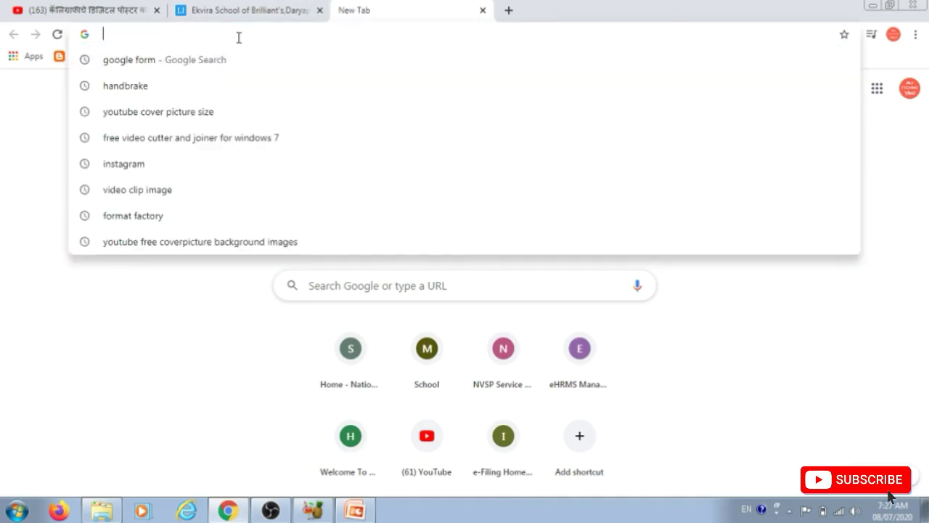
text(re)
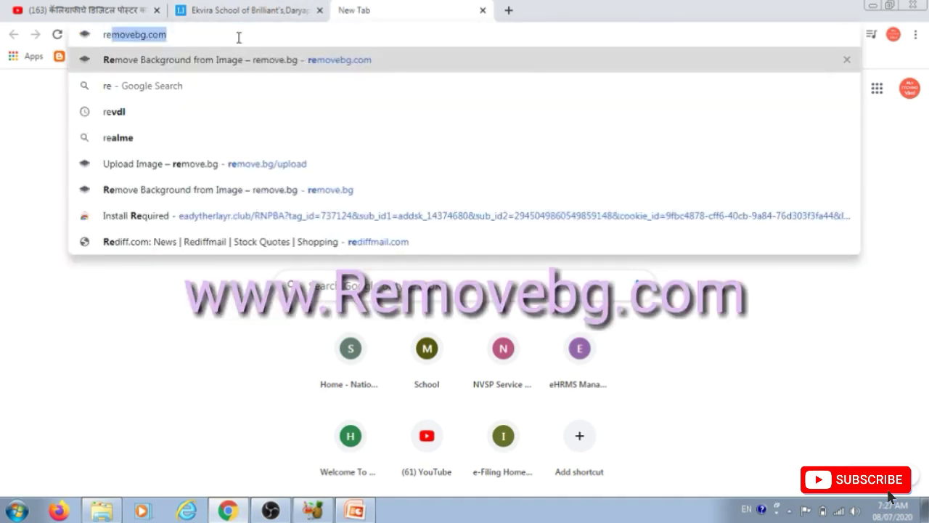
text(move)
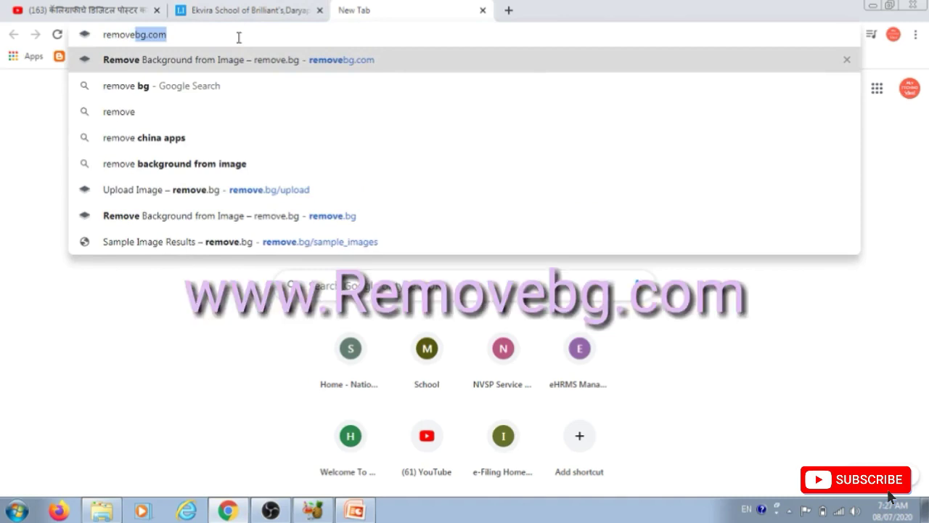
text(bg)
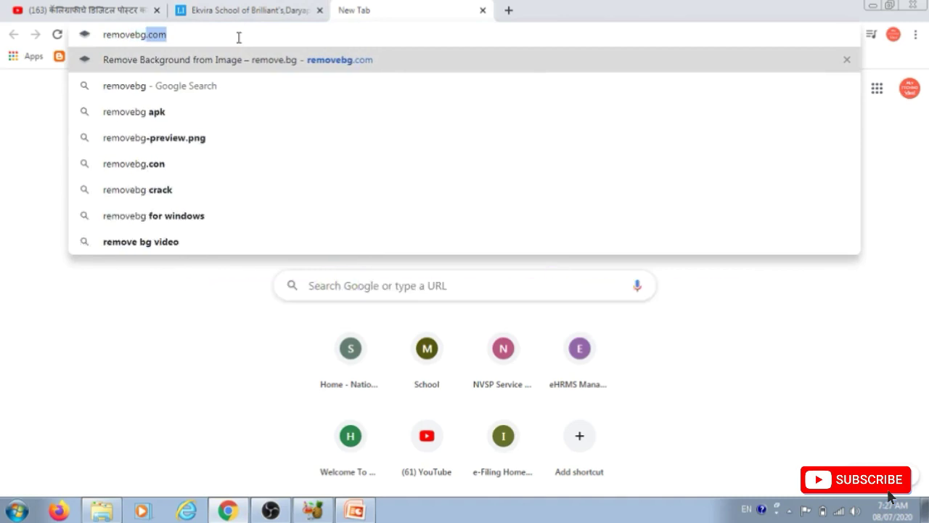
text(.com)
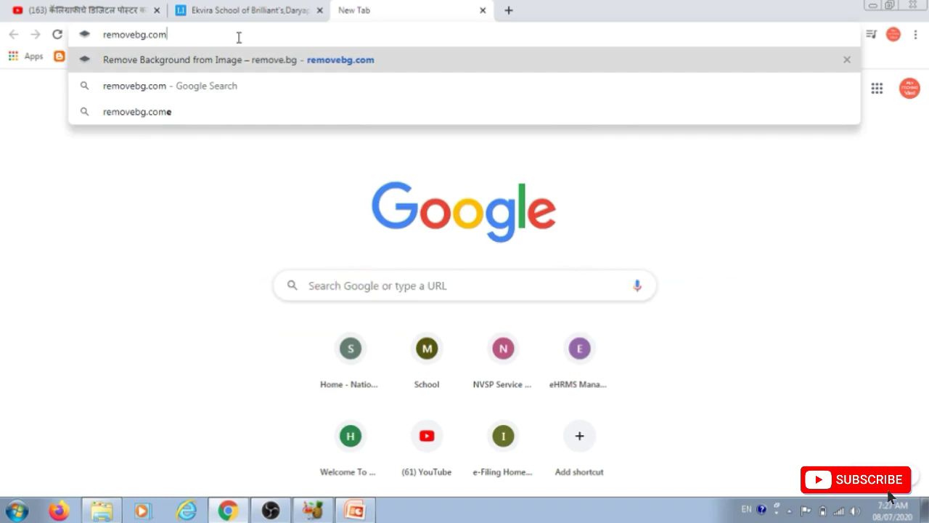
key(Return)
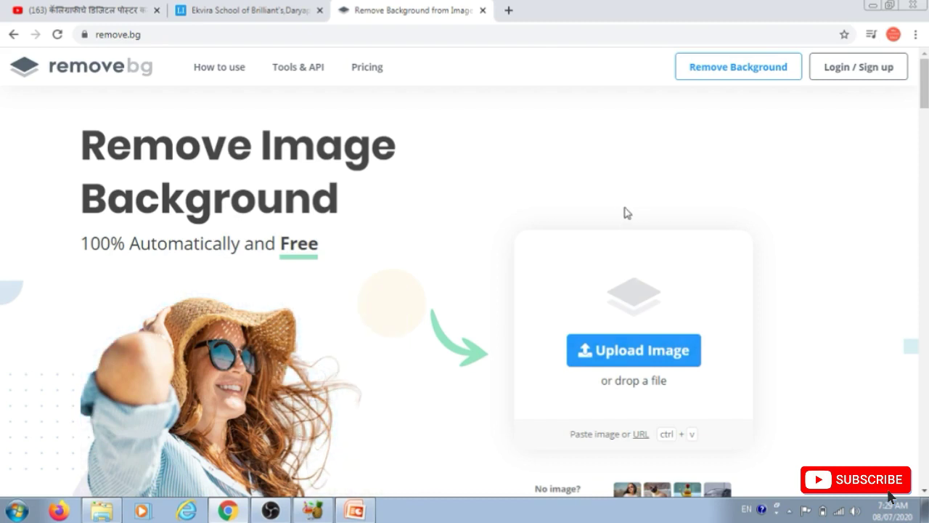
Upload IMG_20200707_142047 from the Poster folder for background removal and download the preview-size result
click(639, 366)
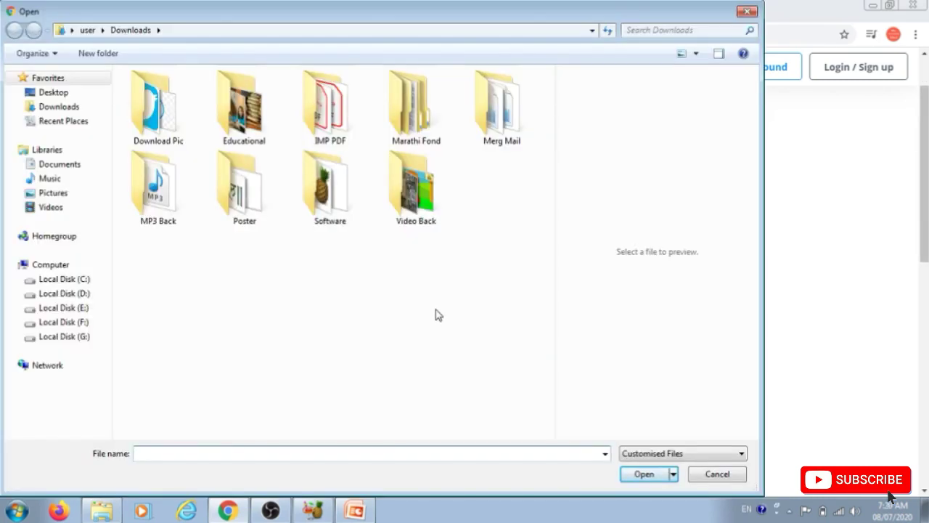
double_click(242, 210)
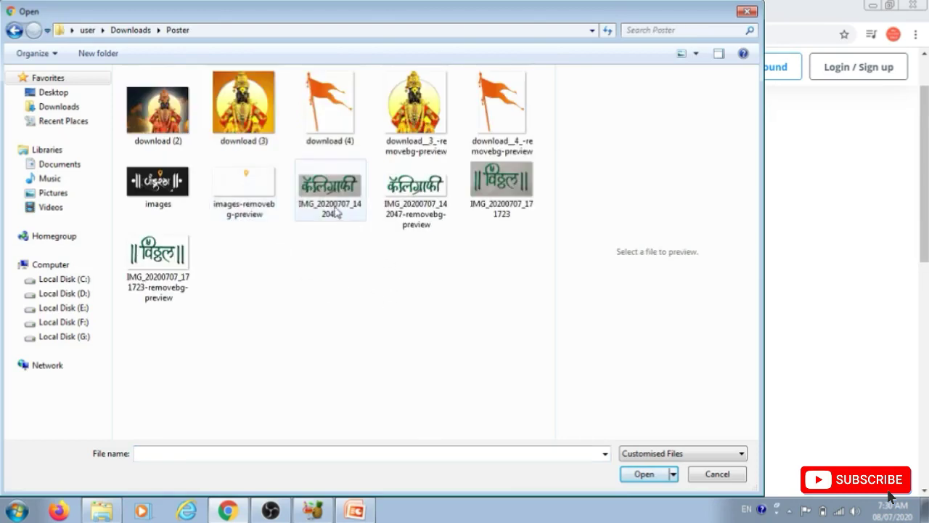
click(334, 198)
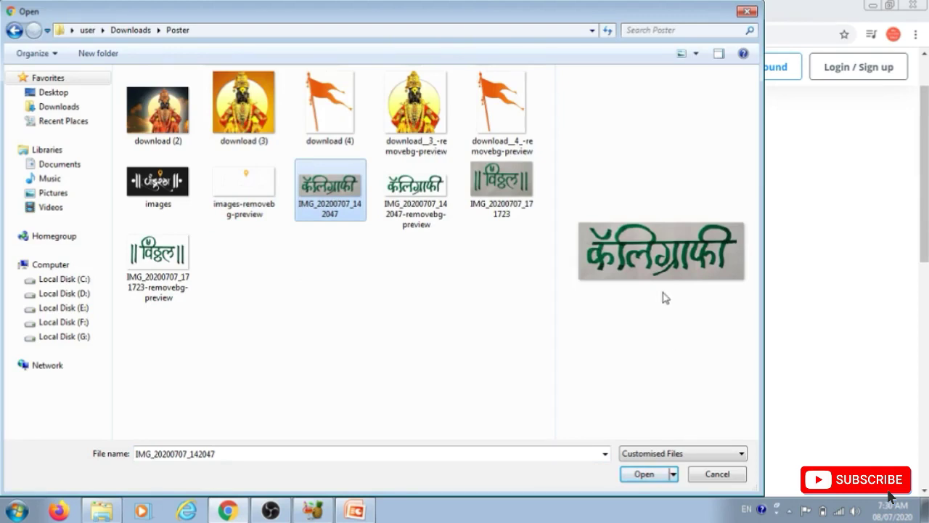
click(654, 475)
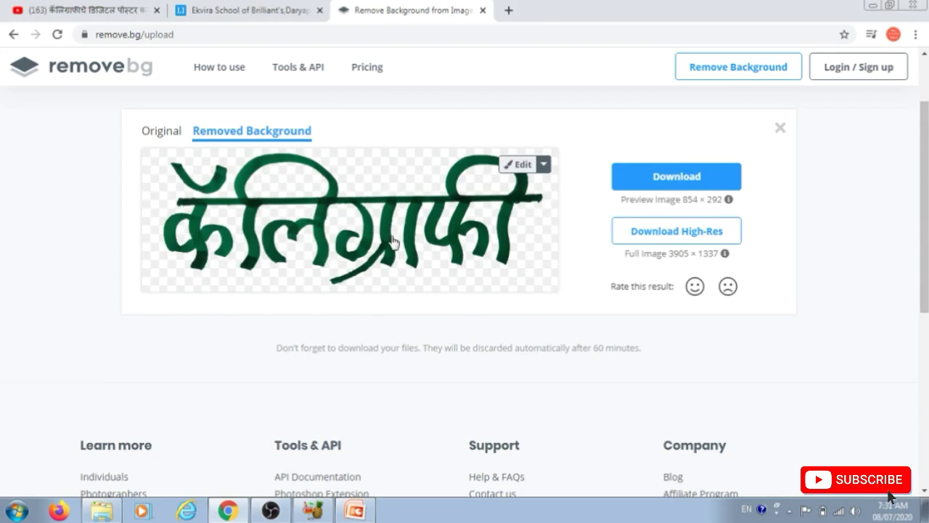
click(676, 177)
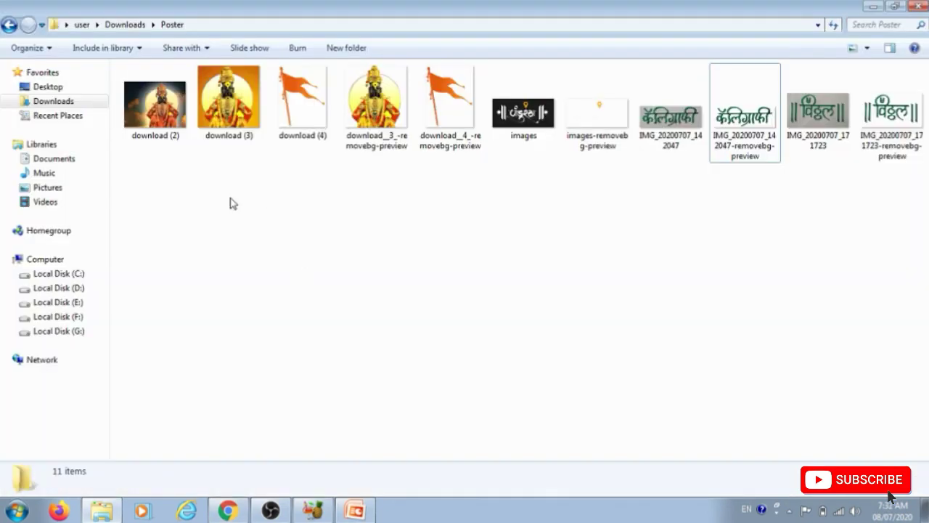
Switch to Windows Explorer and inspect the newly downloaded IMG_20200707_142047-removebg-preview image in Downloads
click(60, 106)
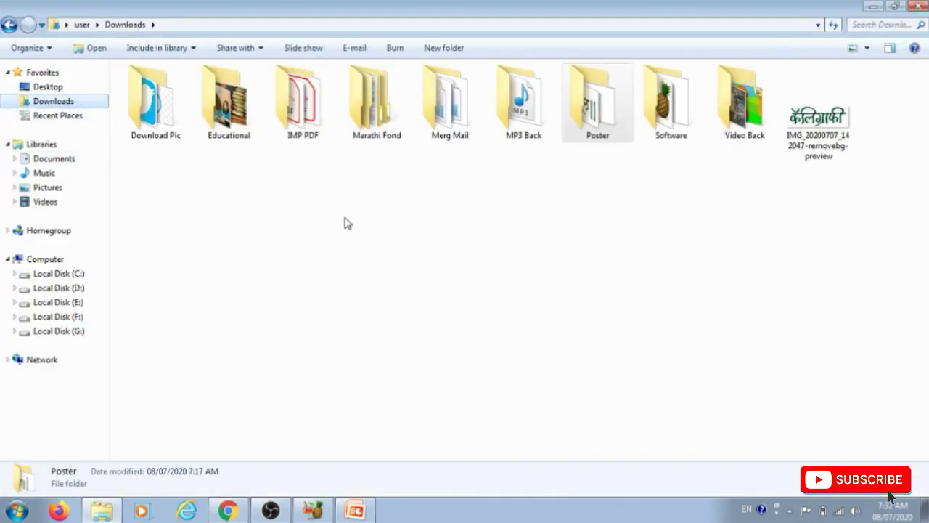
double_click(825, 131)
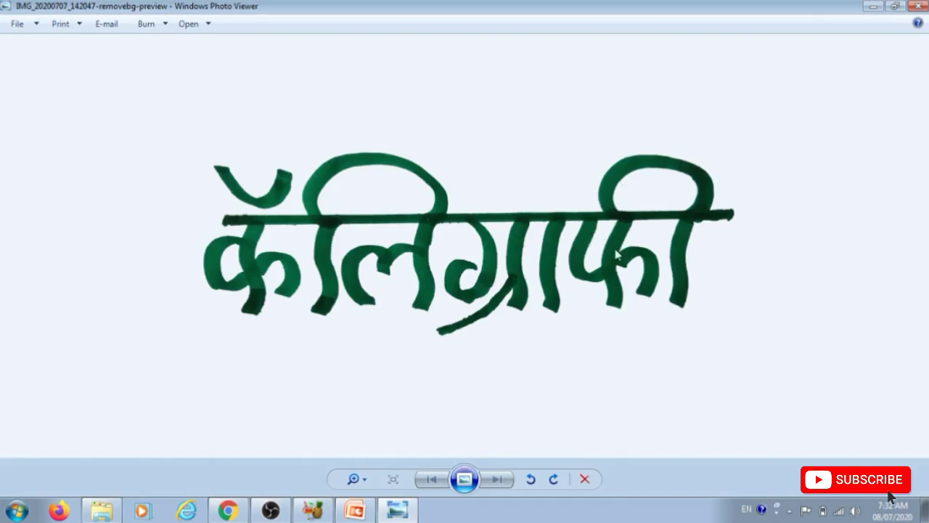
click(919, 5)
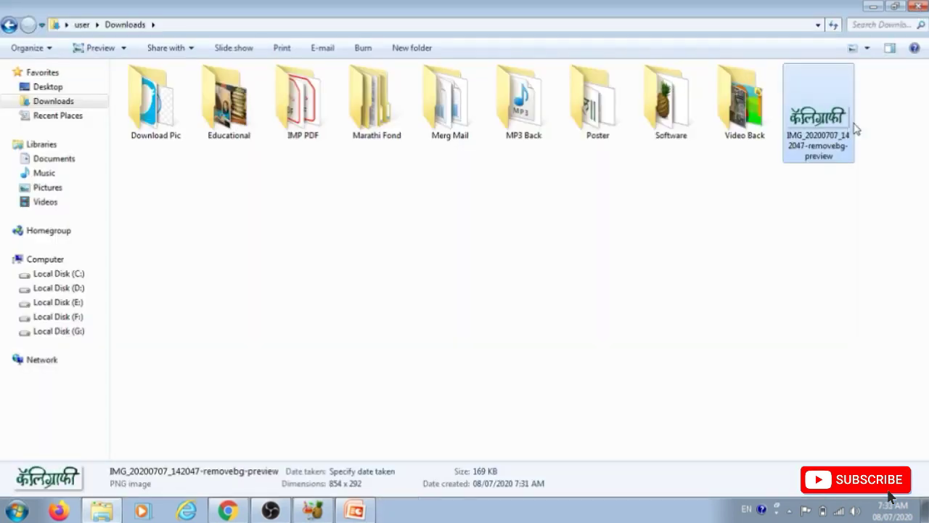
Open the Poster folder and view its existing IMG_20200707_142047-removebg-preview image
click(599, 132)
double_click(599, 132)
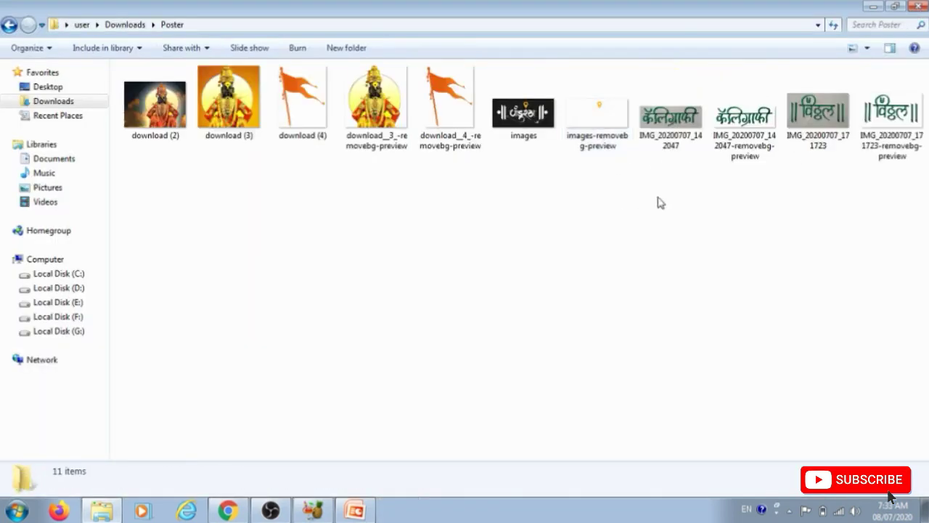
double_click(744, 129)
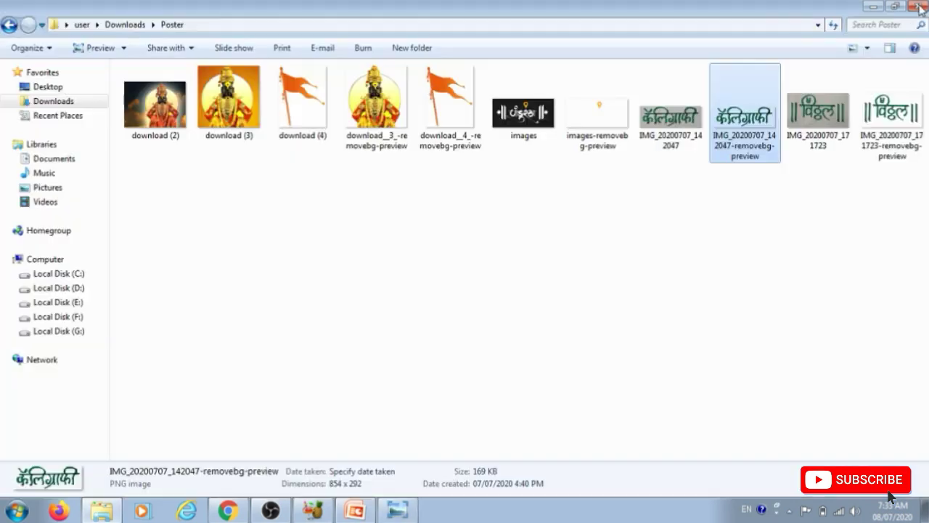
click(919, 6)
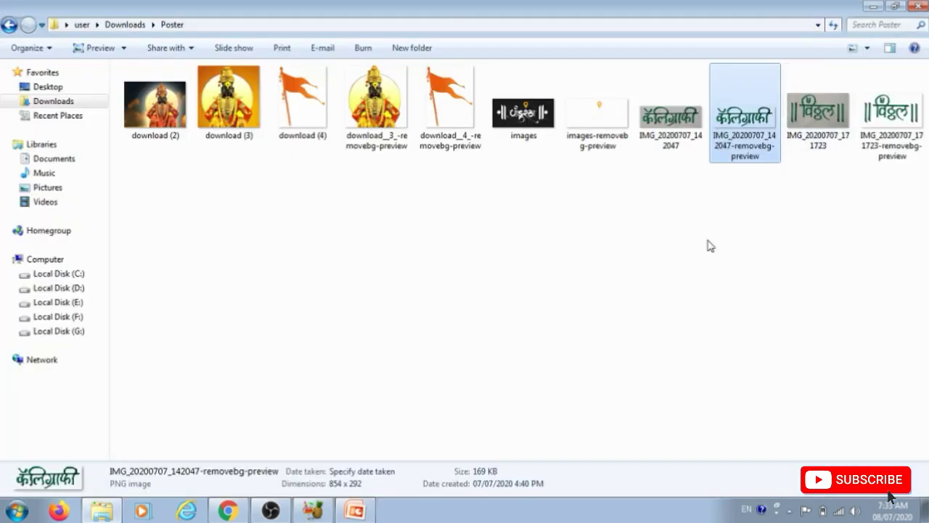
click(537, 252)
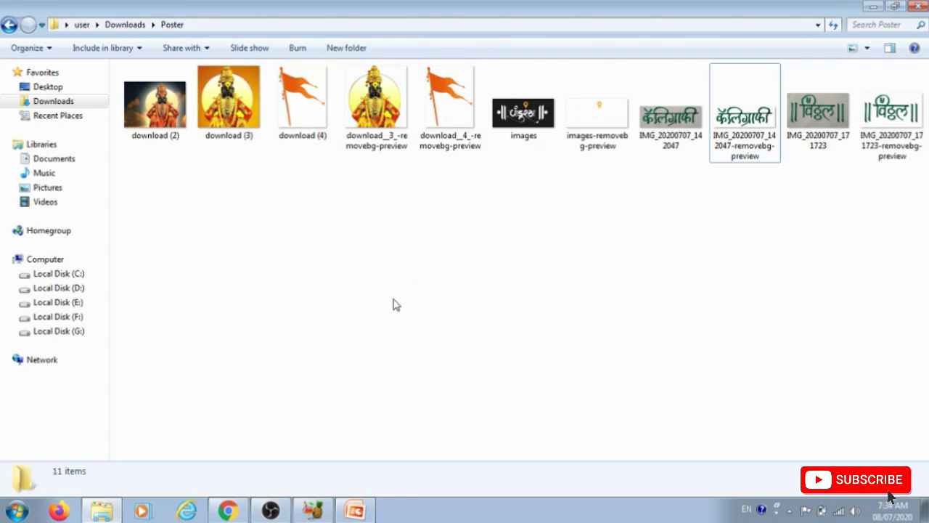
Switch to the Callygraphy presentation in Microsoft PowerPoint
click(358, 512)
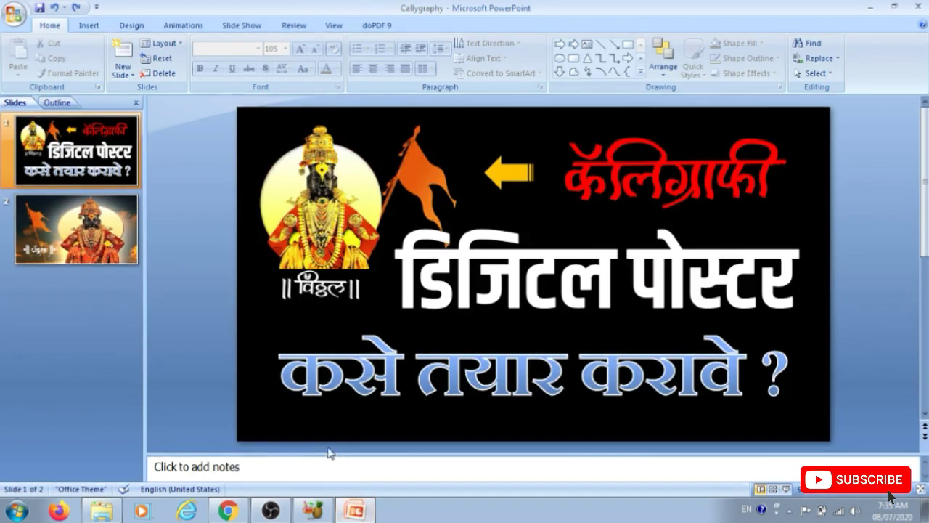